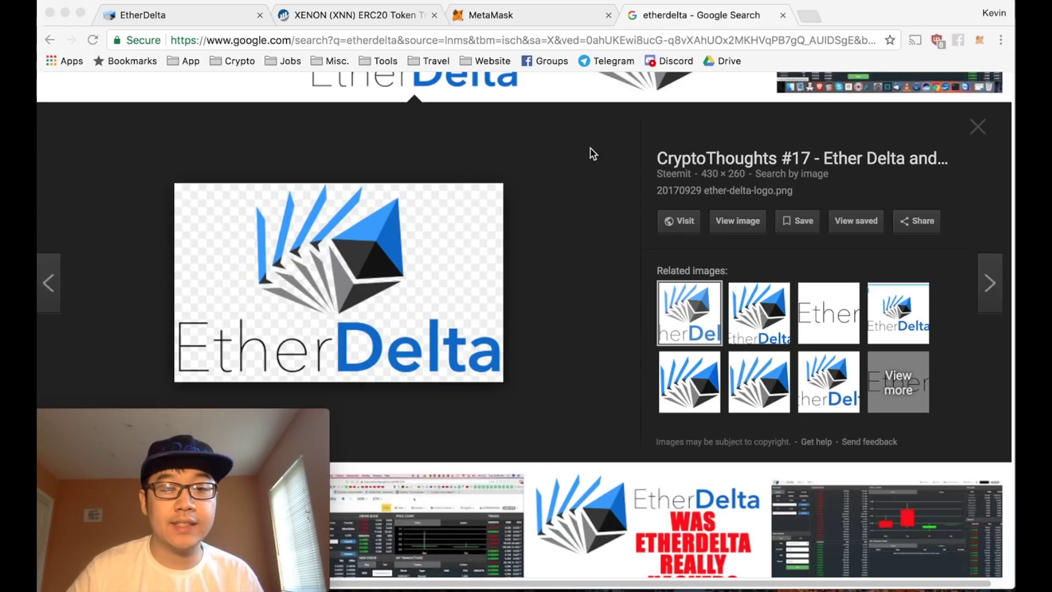
Bring the browser forward and review the wallet's sent transactions in MetaMask
click(949, 22)
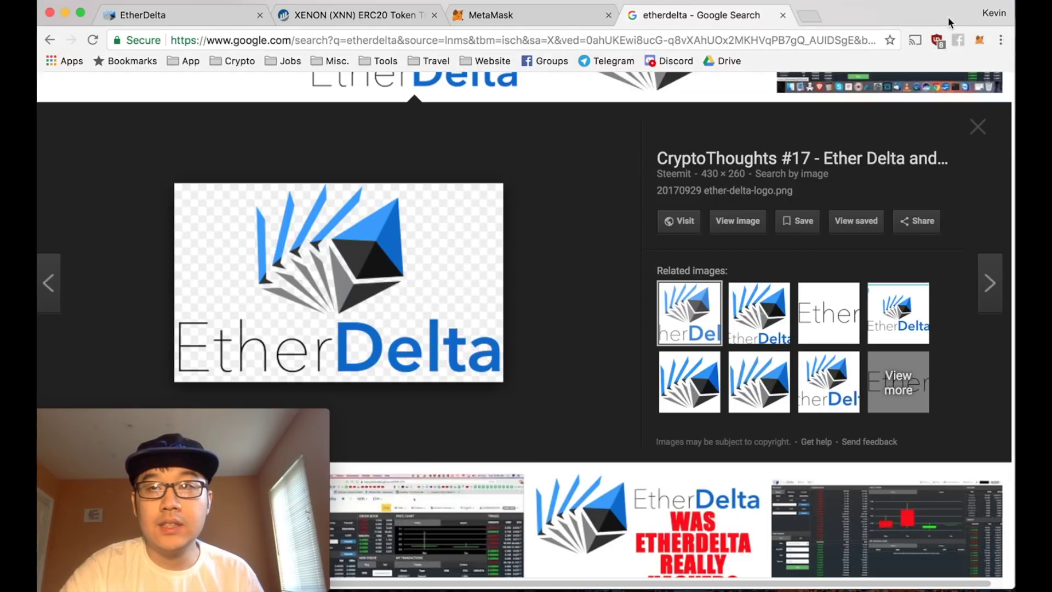
click(981, 40)
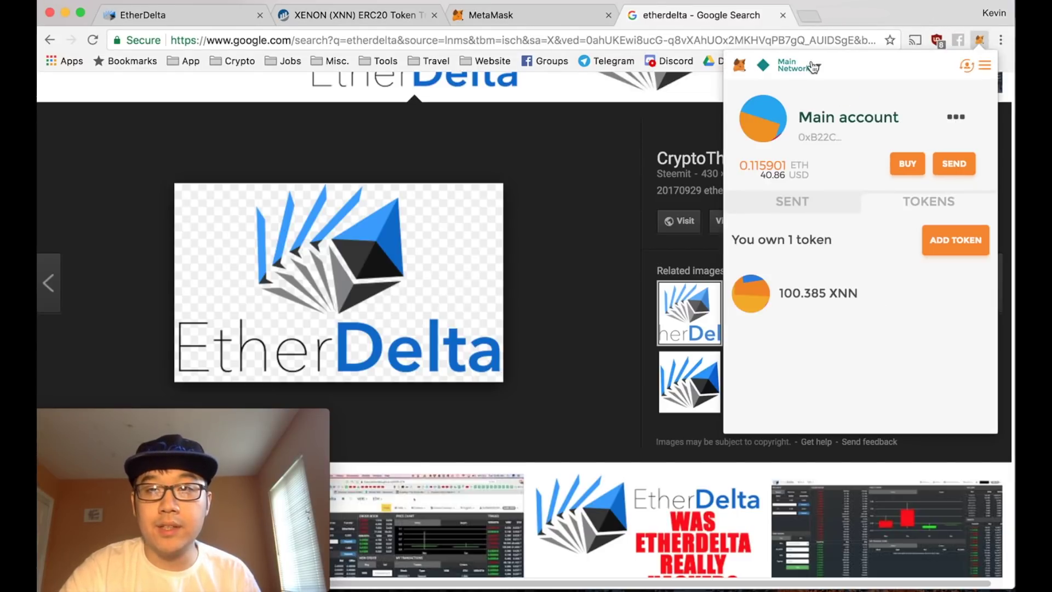
click(770, 203)
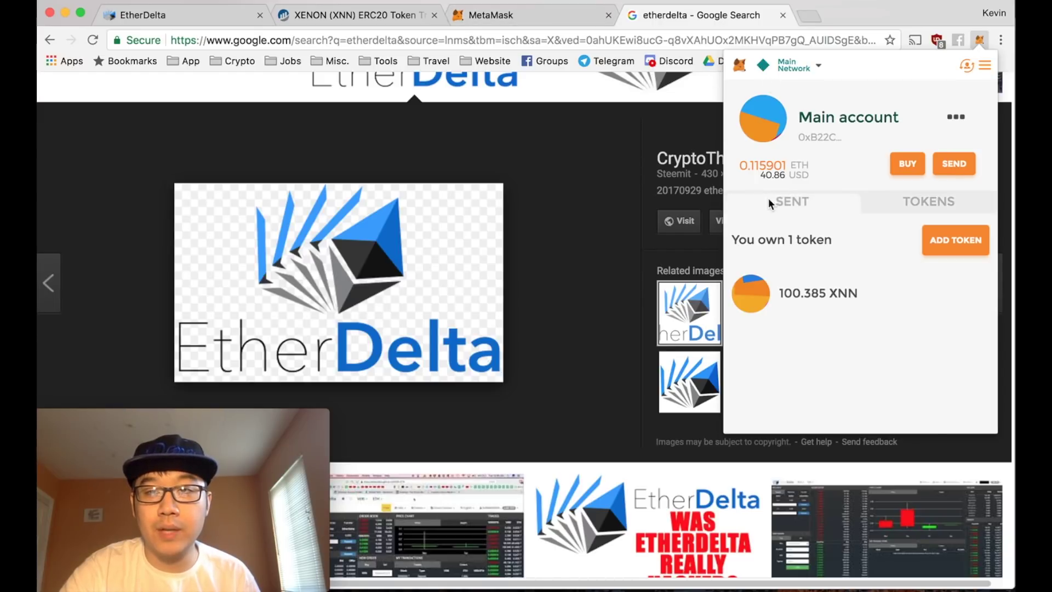
Scroll the metamask.io page, then check MetaMask's Tokens list showing 100.385 XNN
click(564, 16)
scroll(442, 182, down, 1)
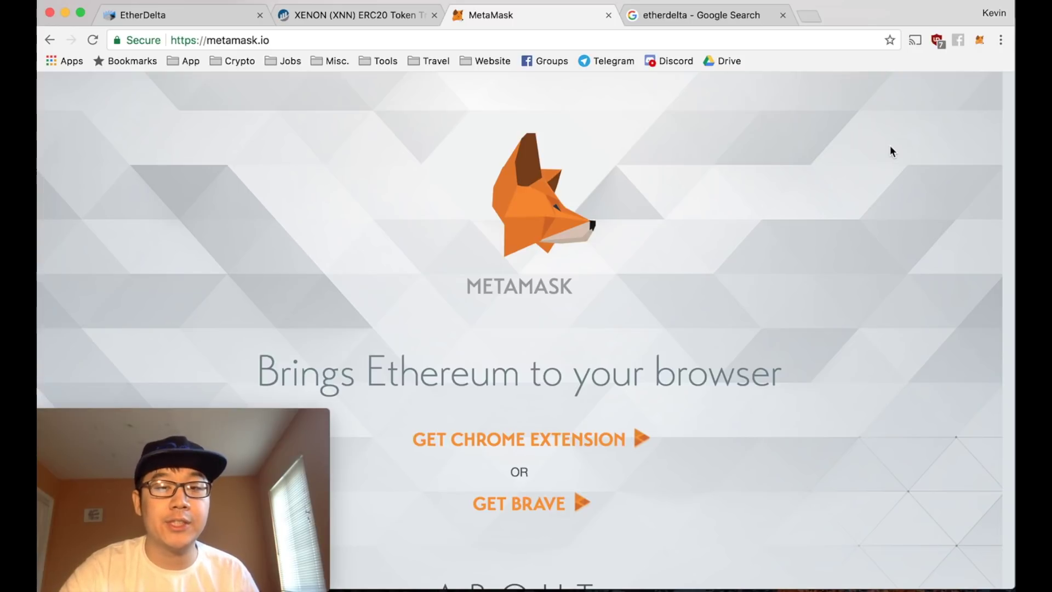
click(978, 41)
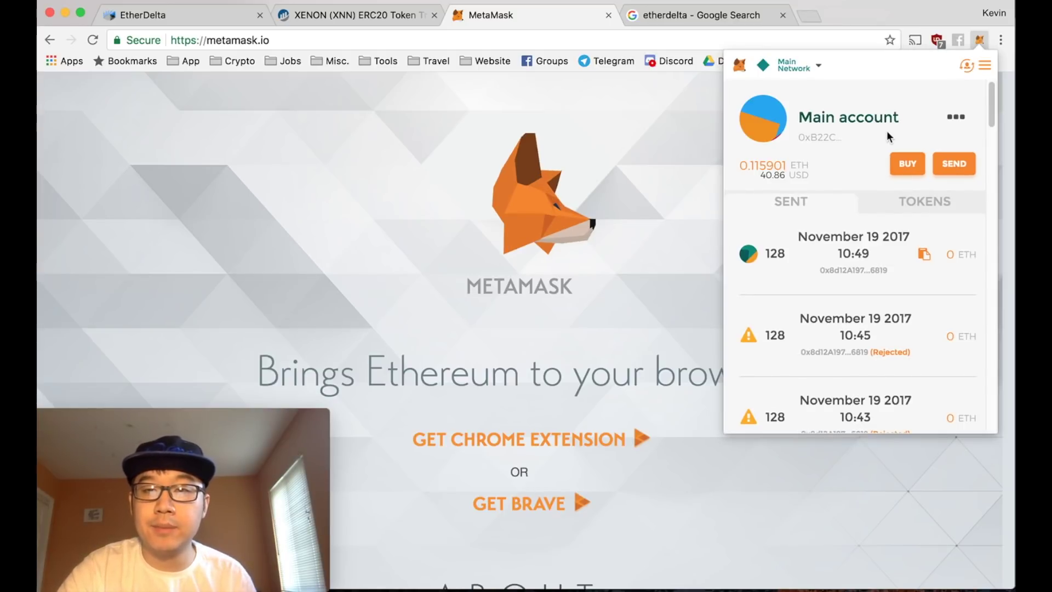
click(914, 202)
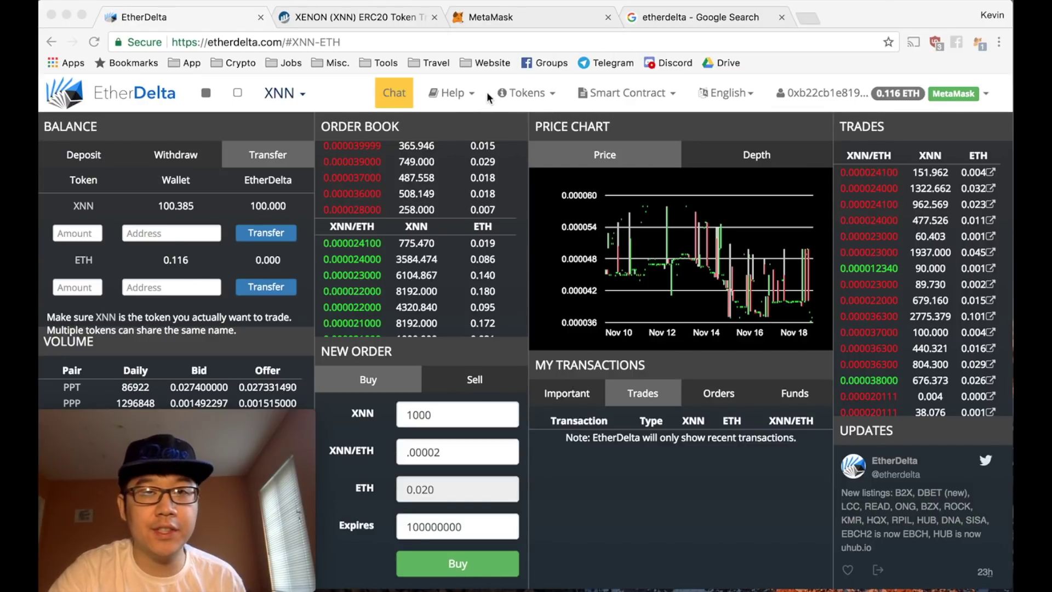
click(465, 91)
click(471, 93)
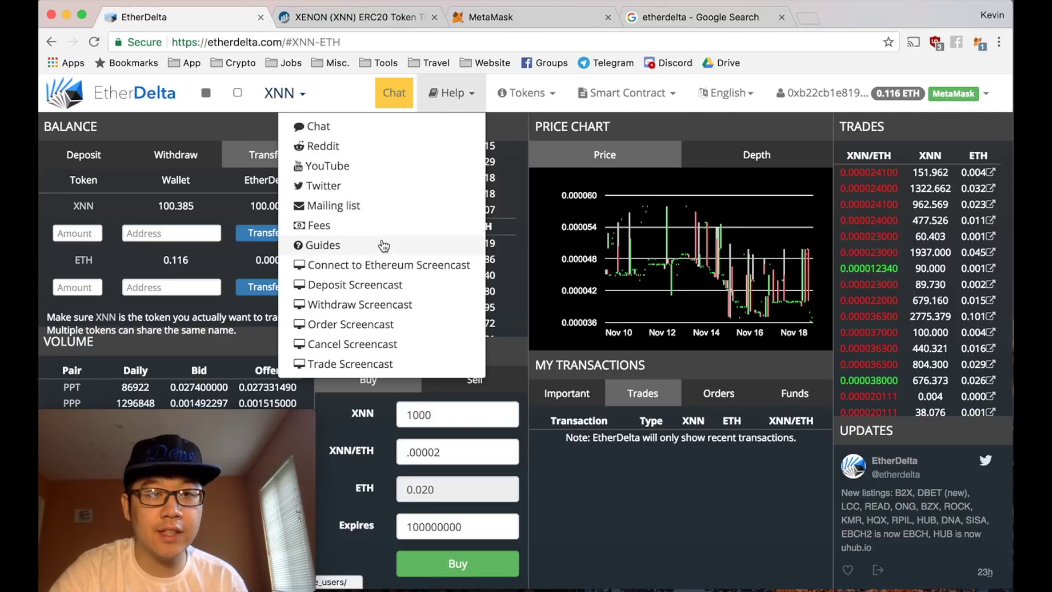
click(461, 104)
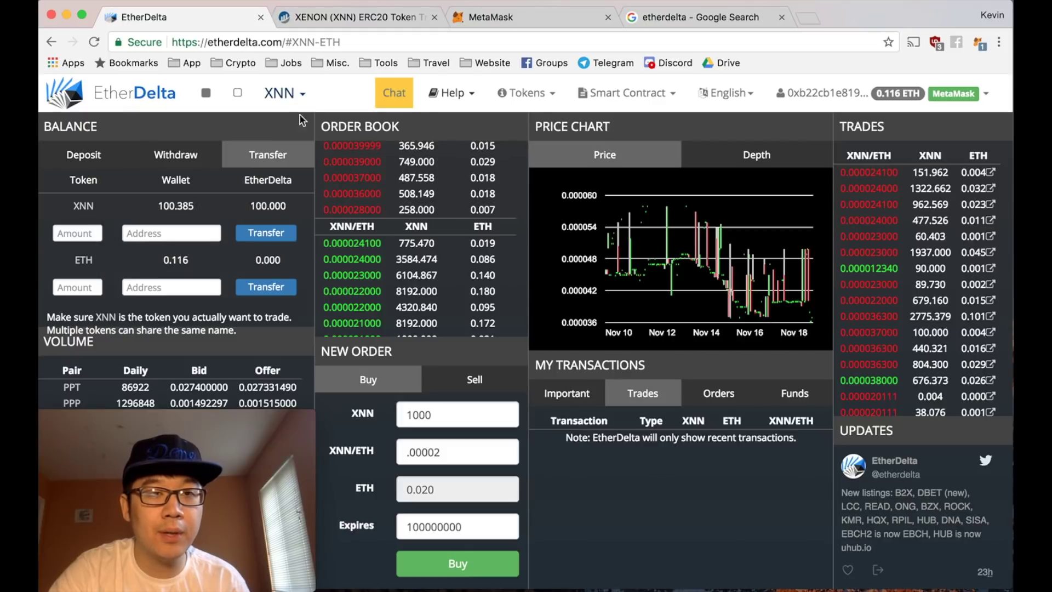
click(303, 96)
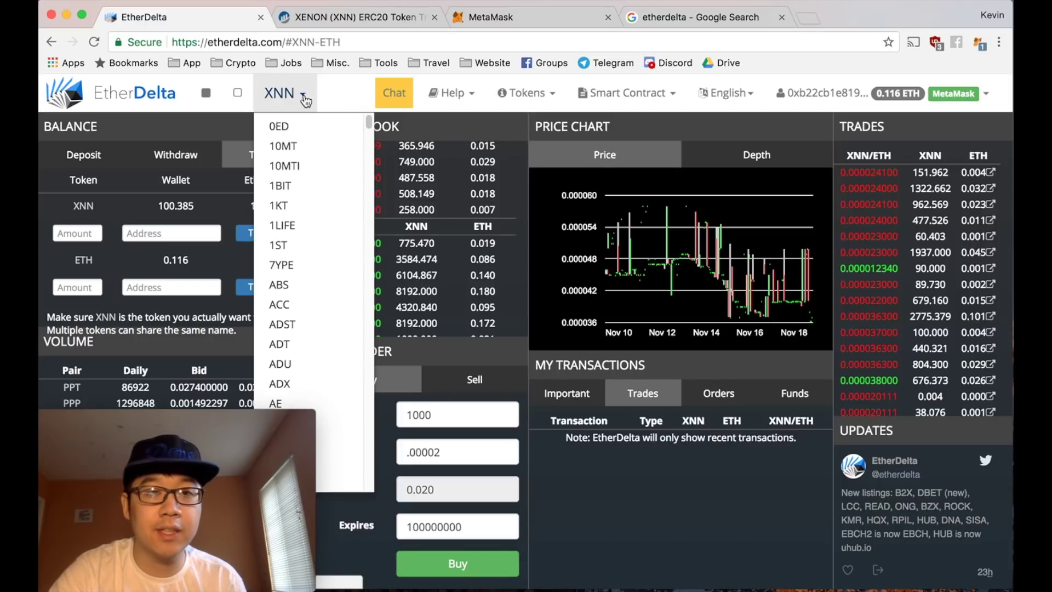
click(304, 96)
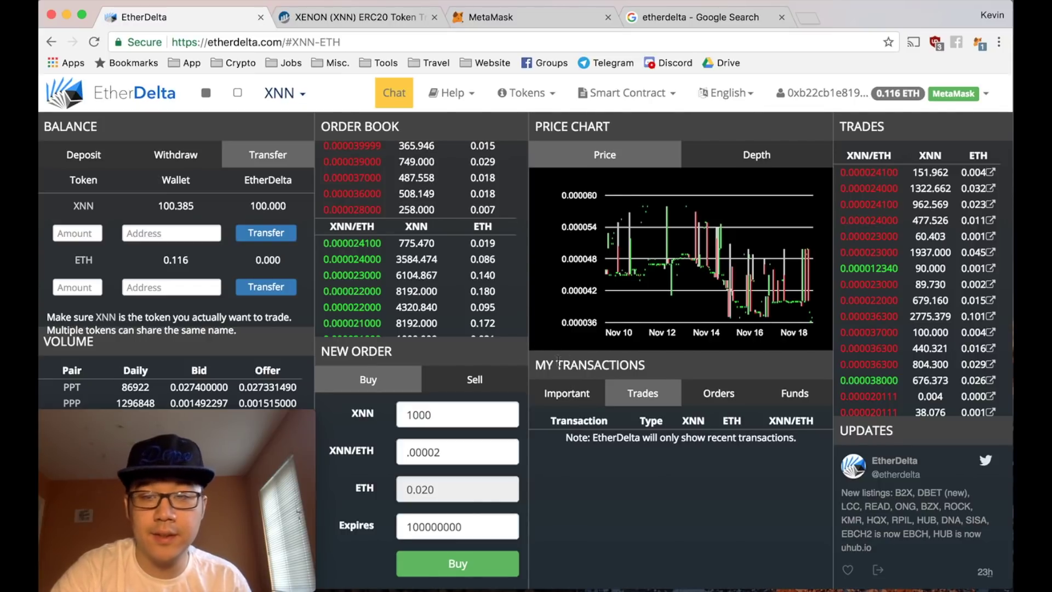
click(108, 159)
Look at the Withdraw and Transfer balance forms, ending on the Deposit form
click(176, 155)
click(269, 157)
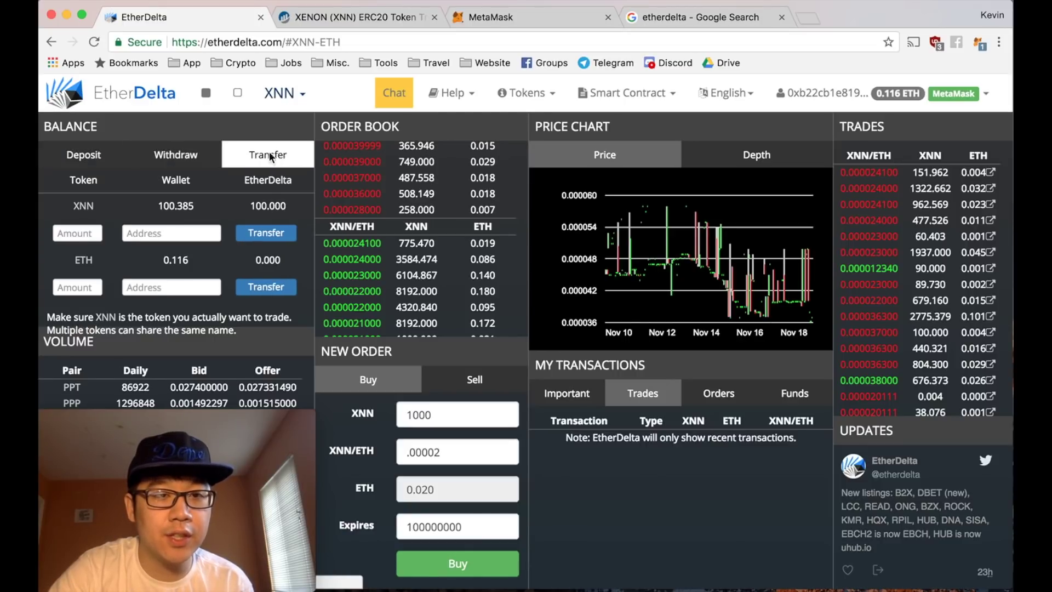
click(124, 160)
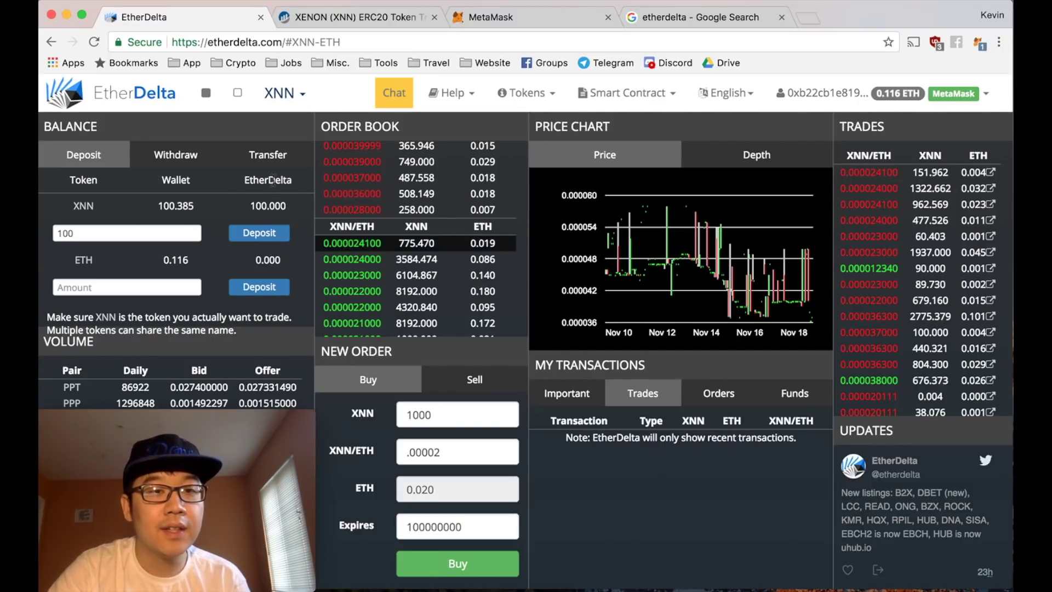
Switch the new order form to Sell and set the XNN deposit amount to 100
mouse_move(280, 174)
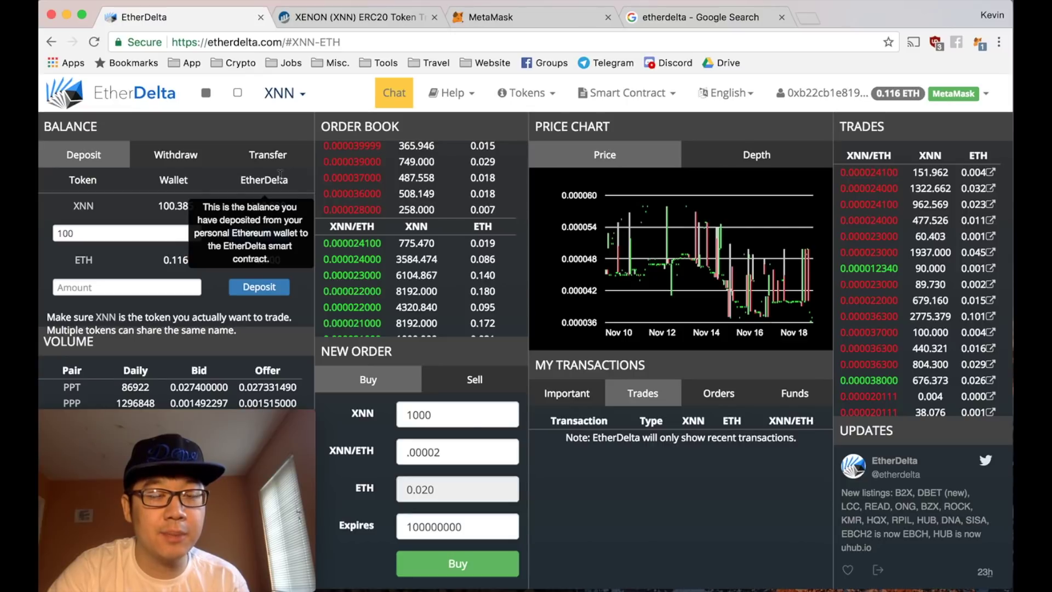
mouse_move(280, 257)
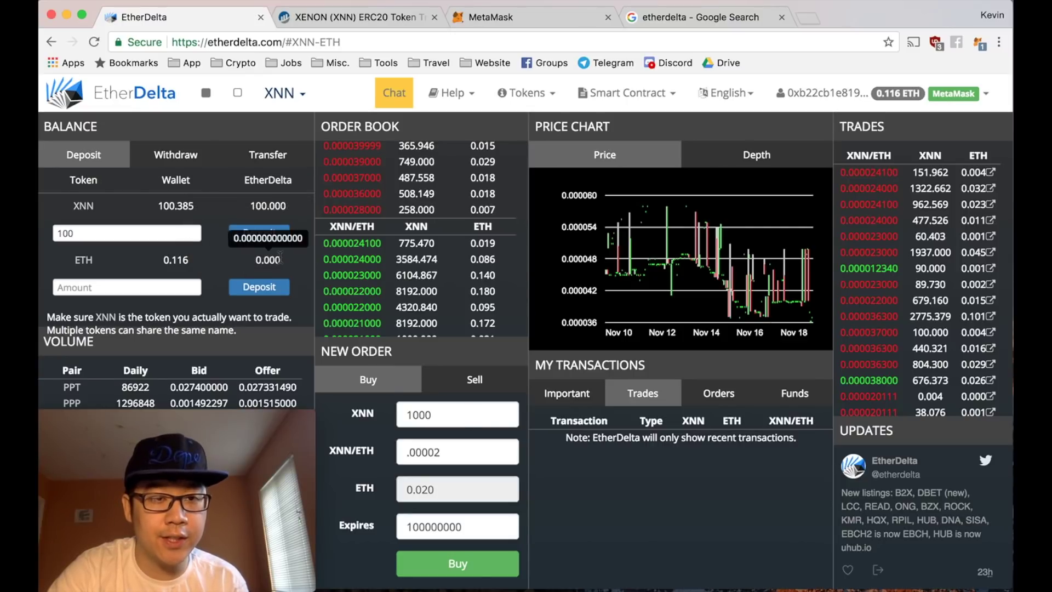
click(475, 380)
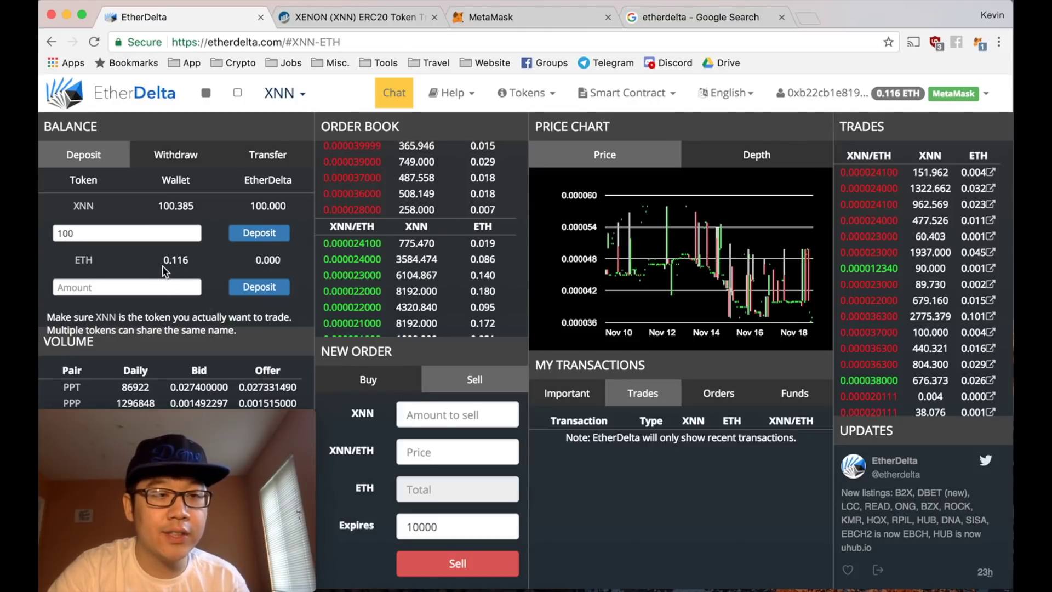
mouse_move(182, 264)
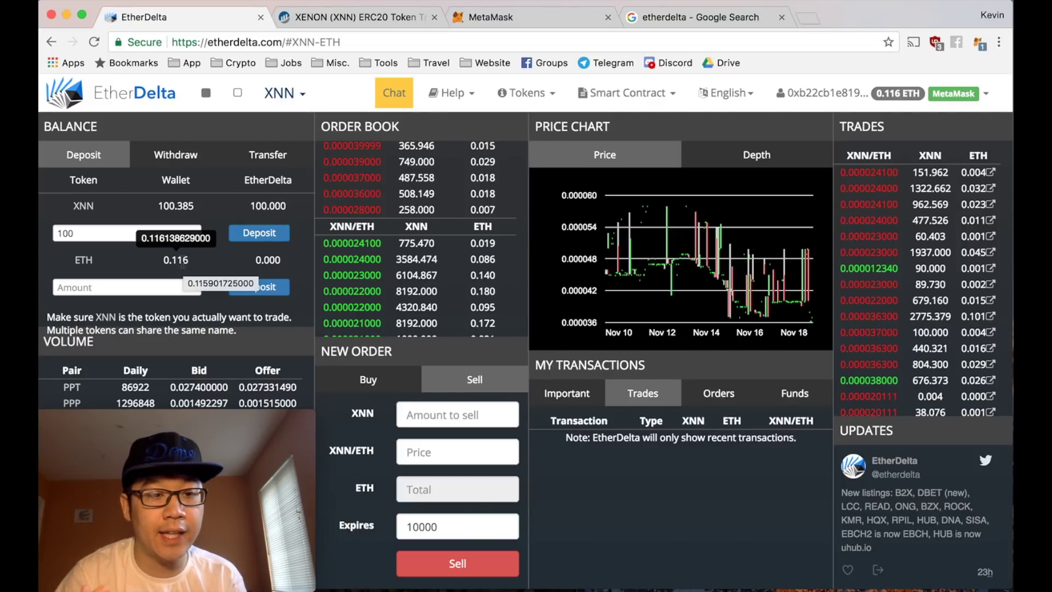
click(124, 231)
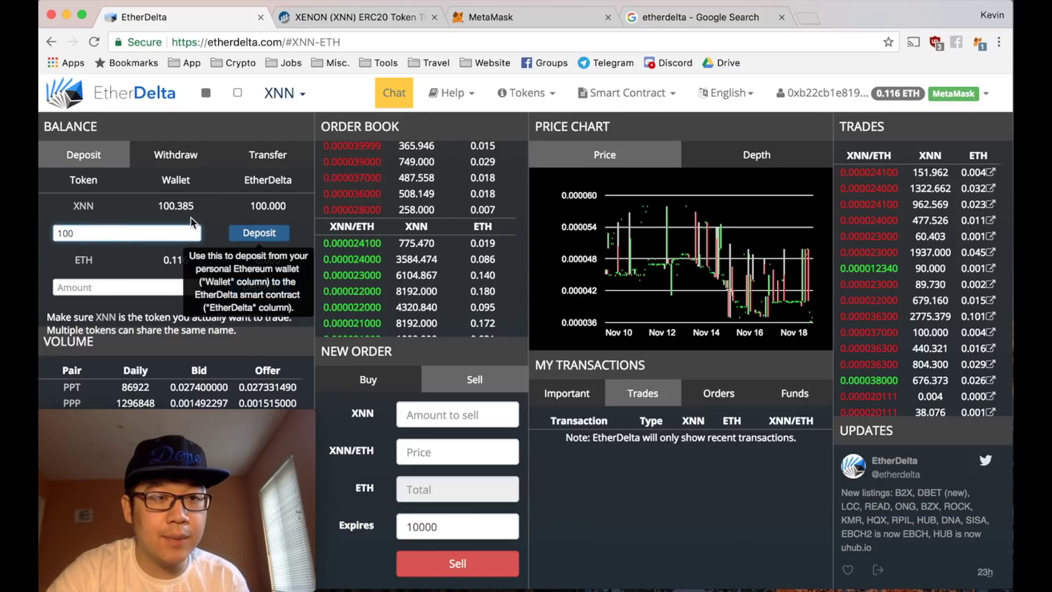
click(259, 232)
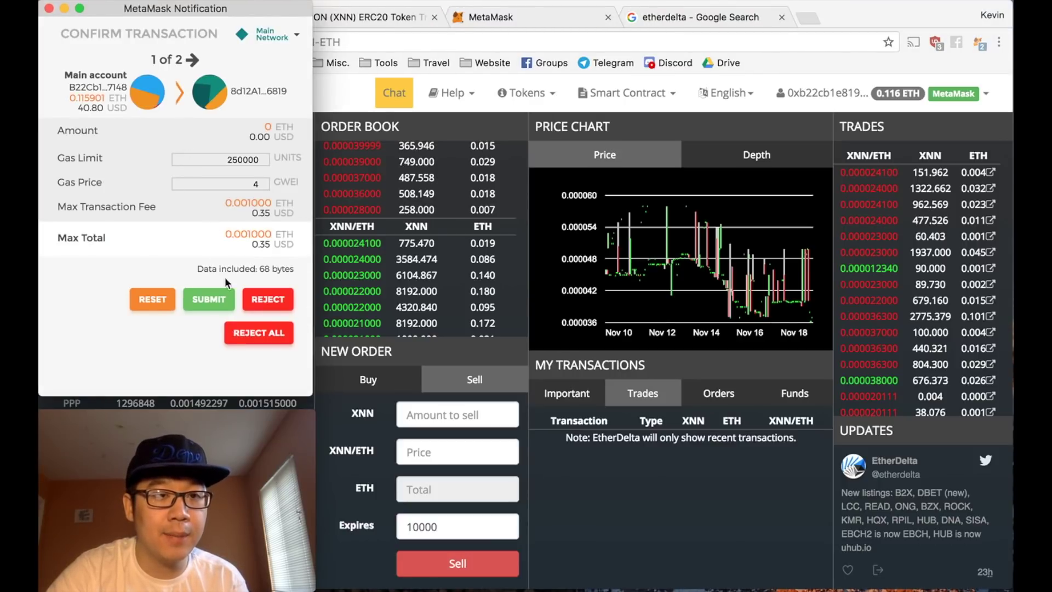
click(49, 8)
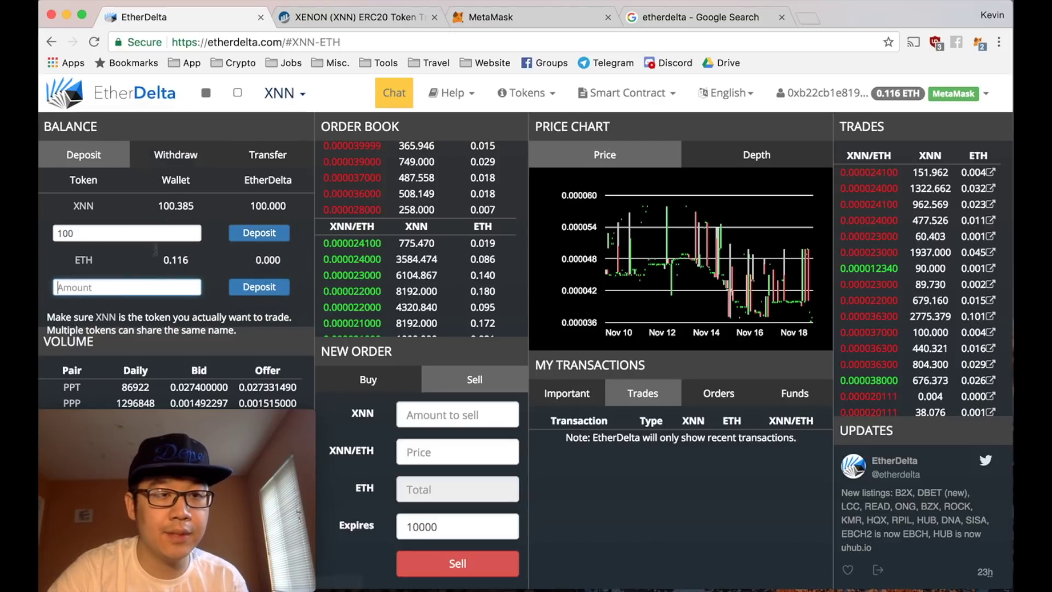
View the Withdraw form, then switch the Balance panel to its Transfer section
click(167, 157)
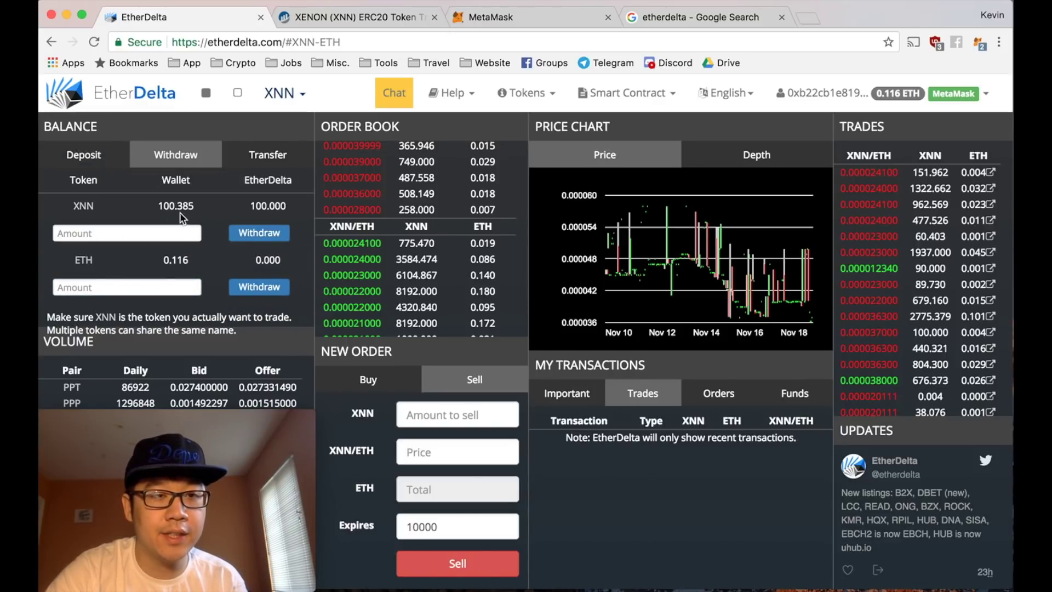
click(261, 154)
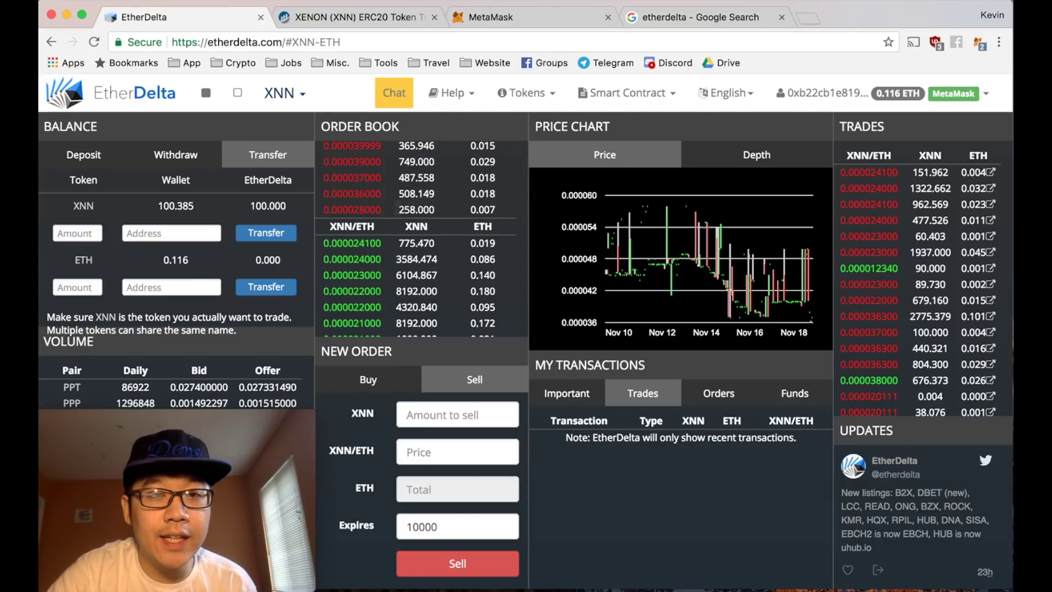
click(370, 213)
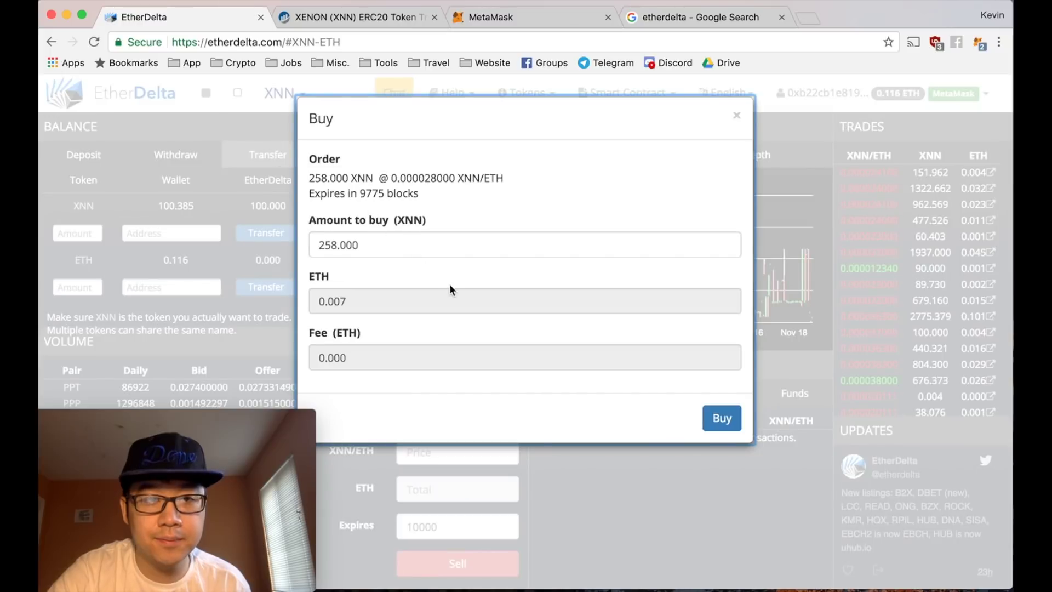
click(331, 241)
drag(362, 245, 318, 247)
text(200)
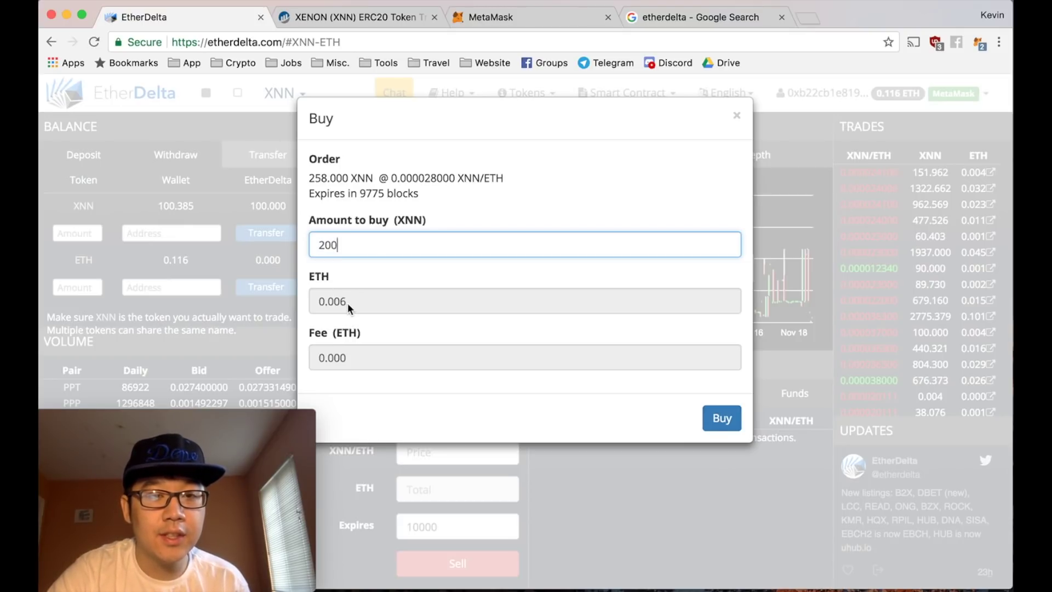
click(735, 118)
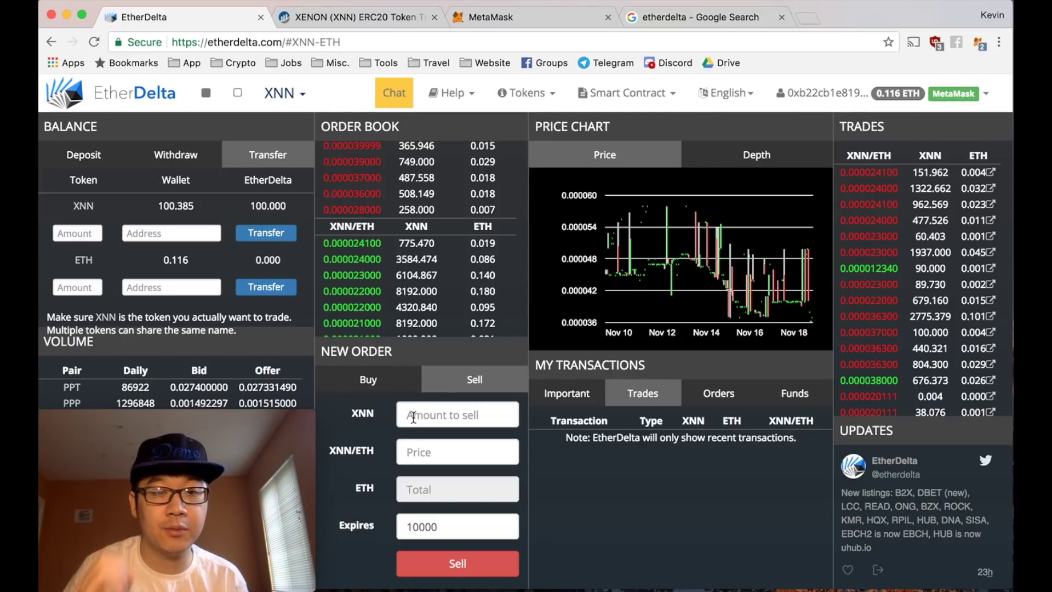
Enter 100 XNN as the sell amount and raise the expiry to 1000000 blocks
click(414, 416)
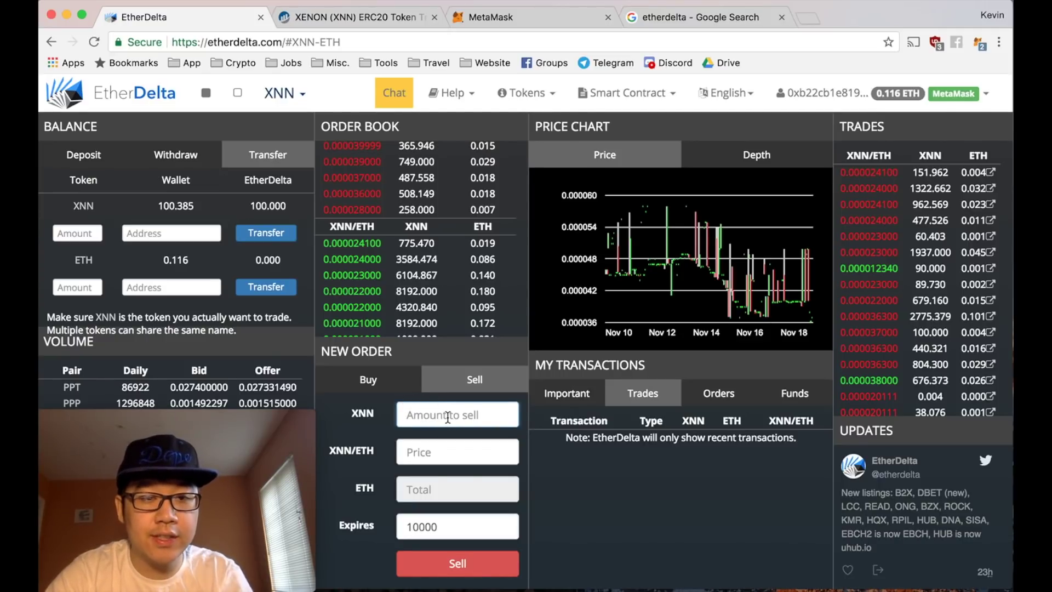
text(100)
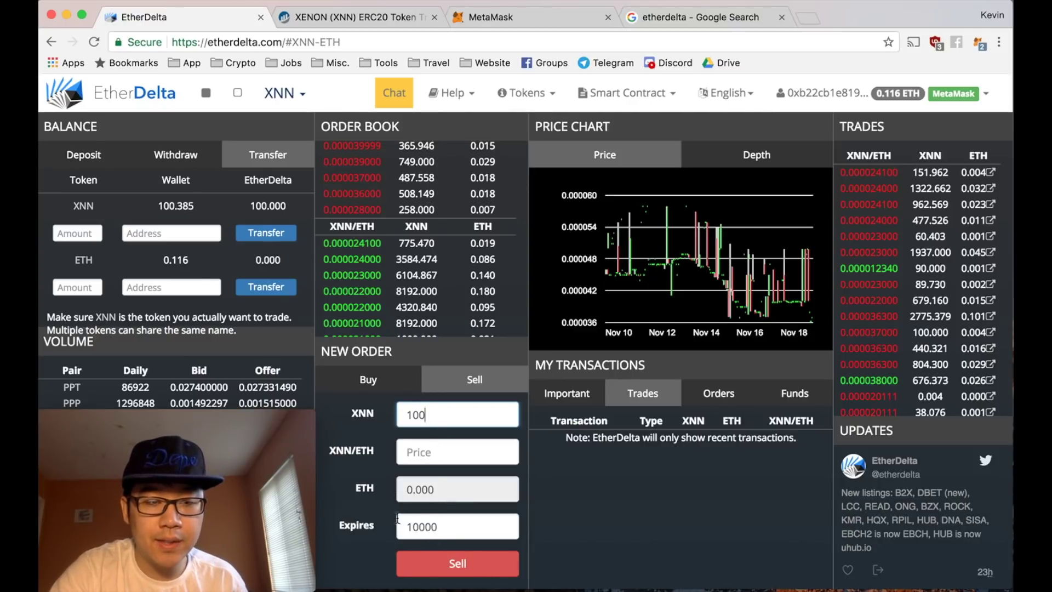
click(441, 527)
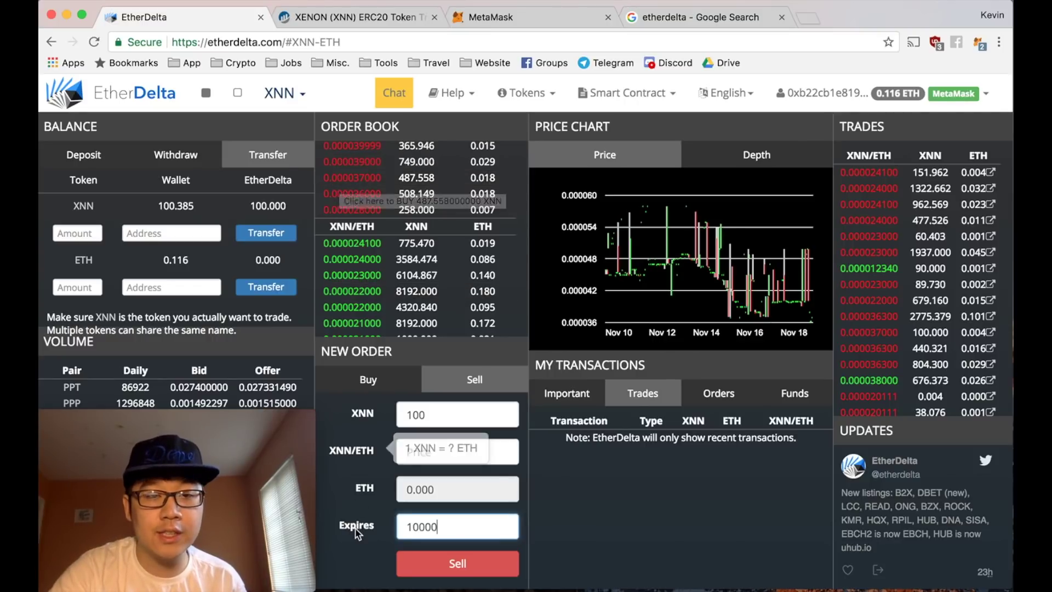
mouse_move(357, 534)
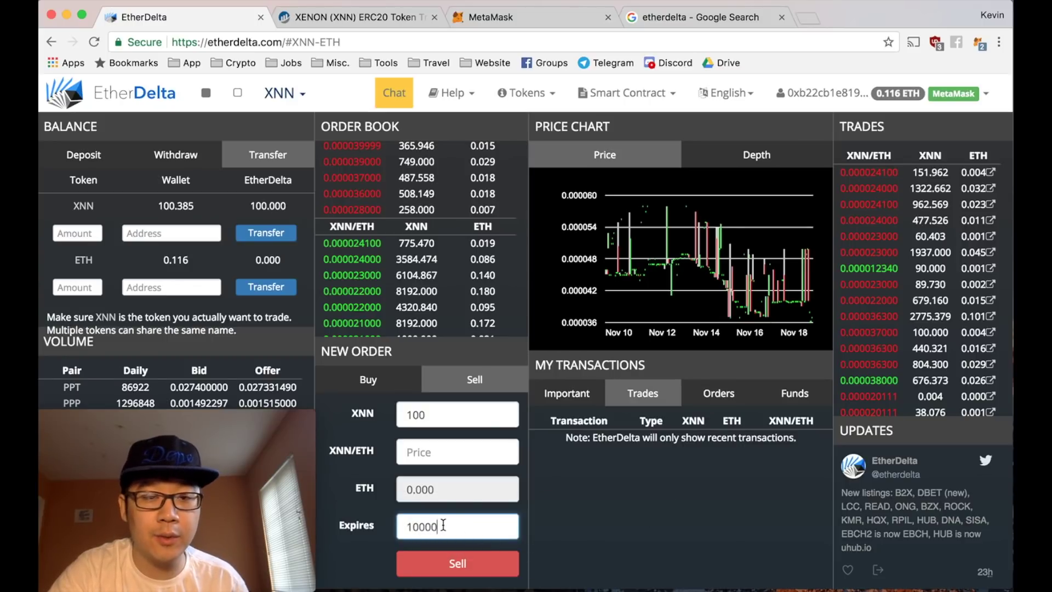
text(000)
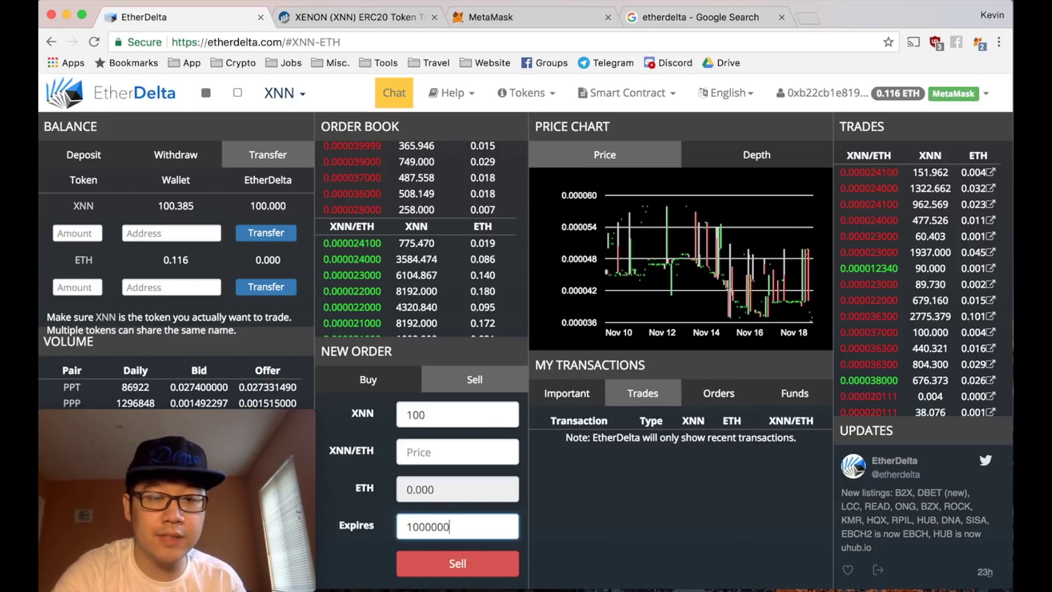
text(00)
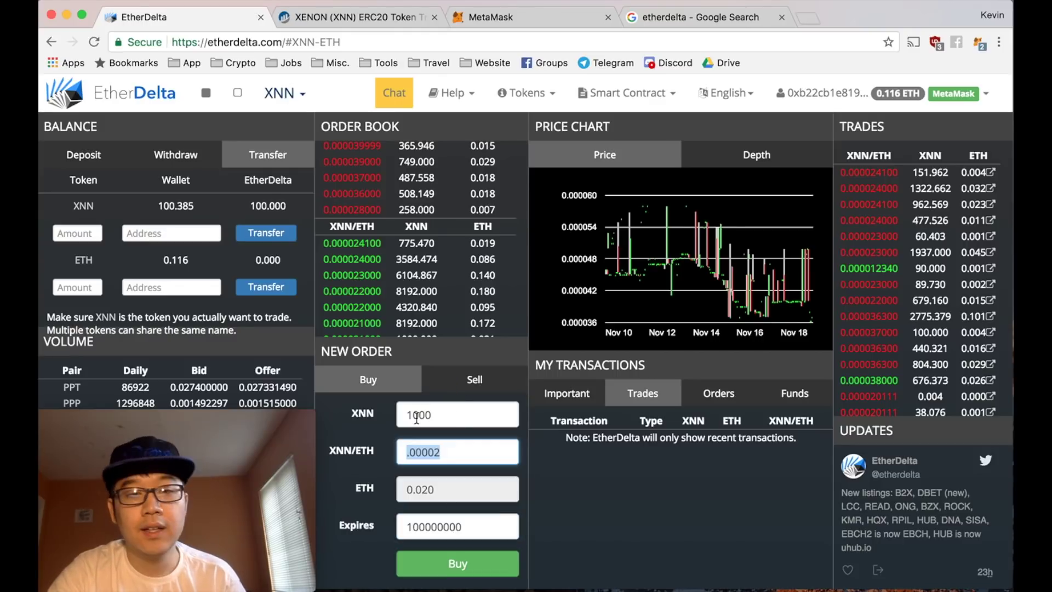